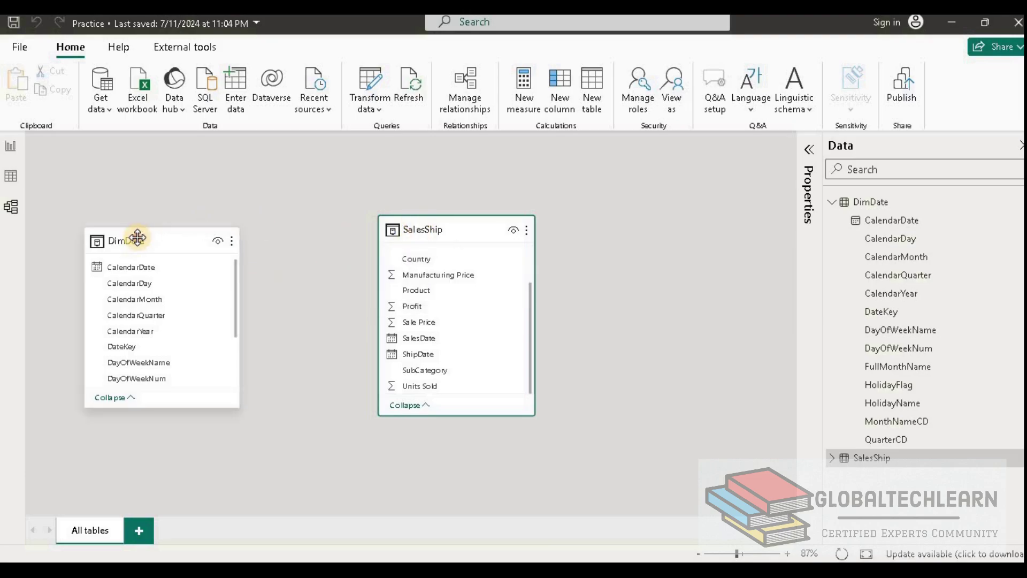
Relate the CalendarDate column of DimDate to the SalesDate column of SalesShip in the model diagram.
left_click(137, 237)
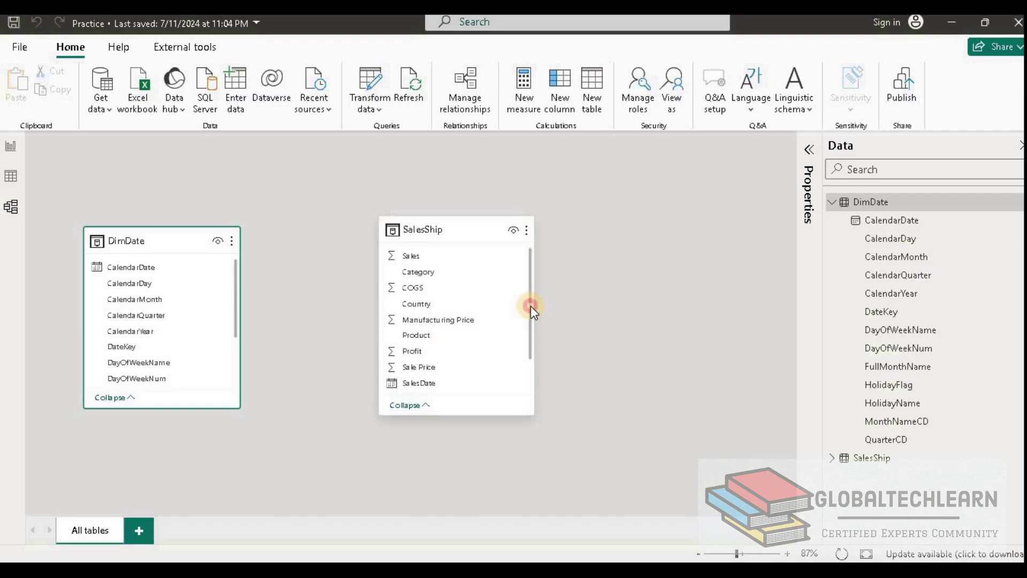
left_click_drag(531, 307, 507, 361)
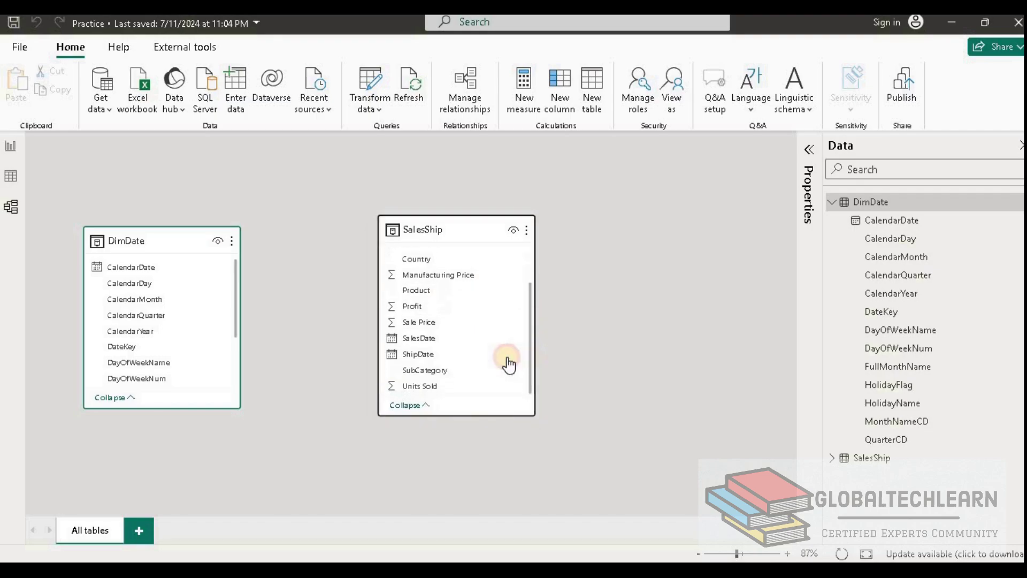
left_click(434, 343)
left_click(423, 355)
mouse_move(234, 285)
left_mouse_down()
mouse_move(237, 335)
mouse_move(236, 278)
left_mouse_up()
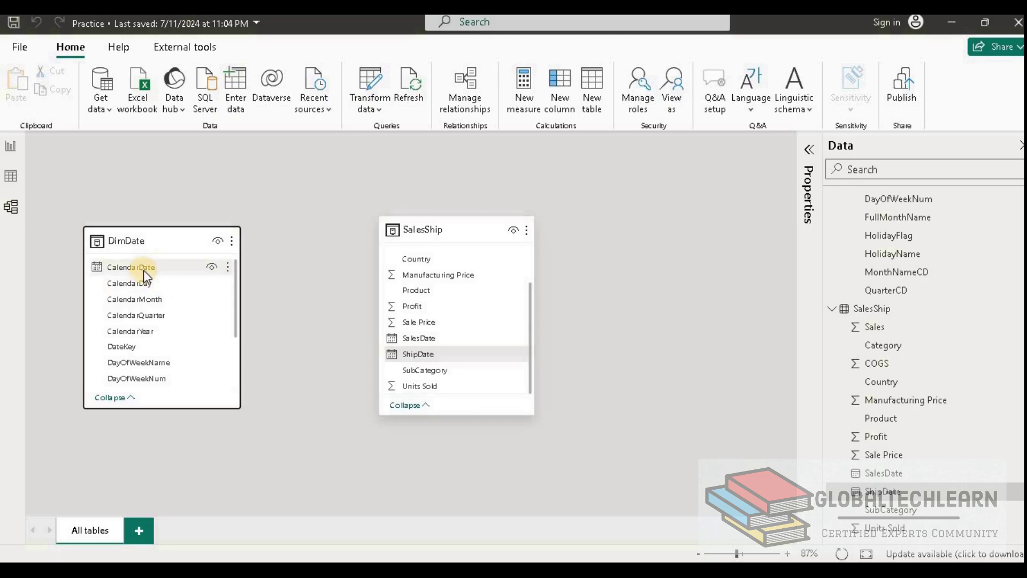
left_click_drag(143, 271, 423, 339)
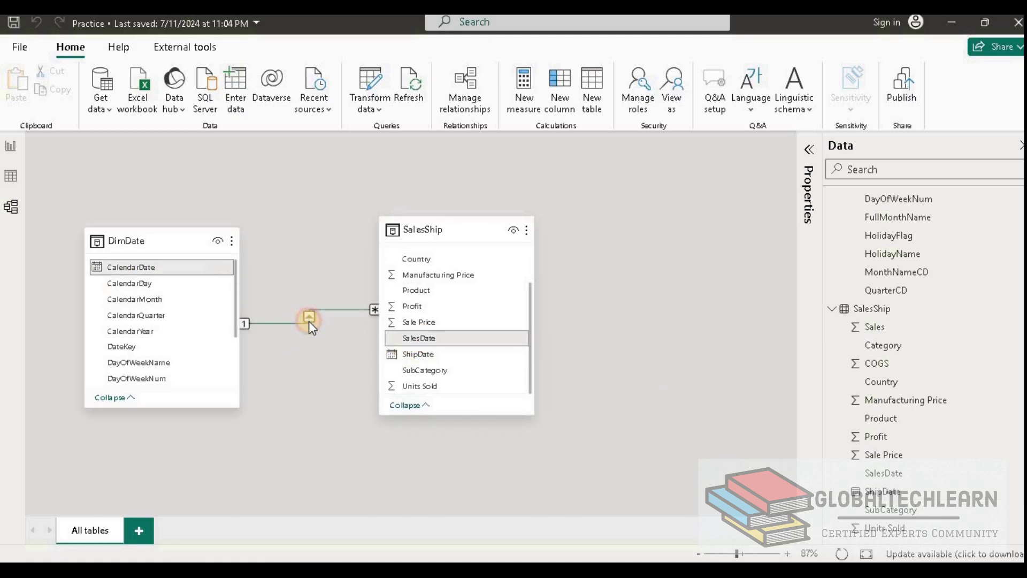
Examine the settings of the DimDate–SalesShip relationship and its SalesDate and ShipDate columns, leaving them unchanged.
double_click(310, 321)
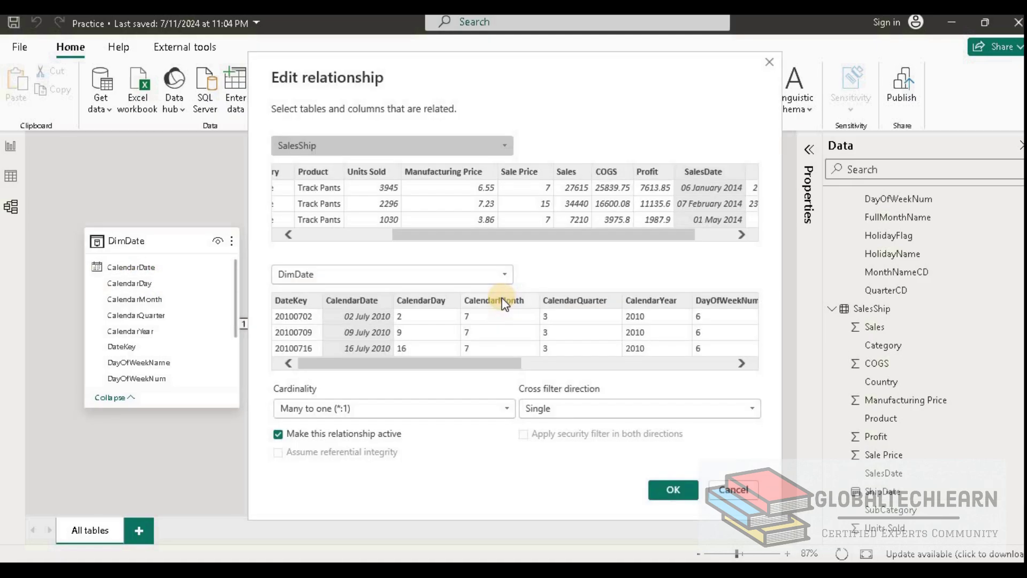
left_click(706, 176)
left_click(732, 241)
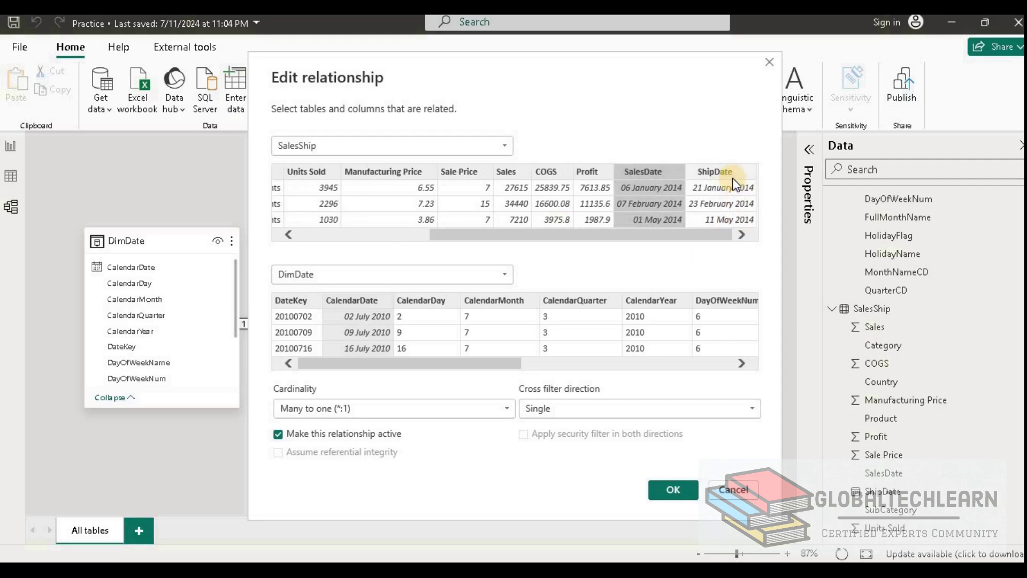
left_click(748, 492)
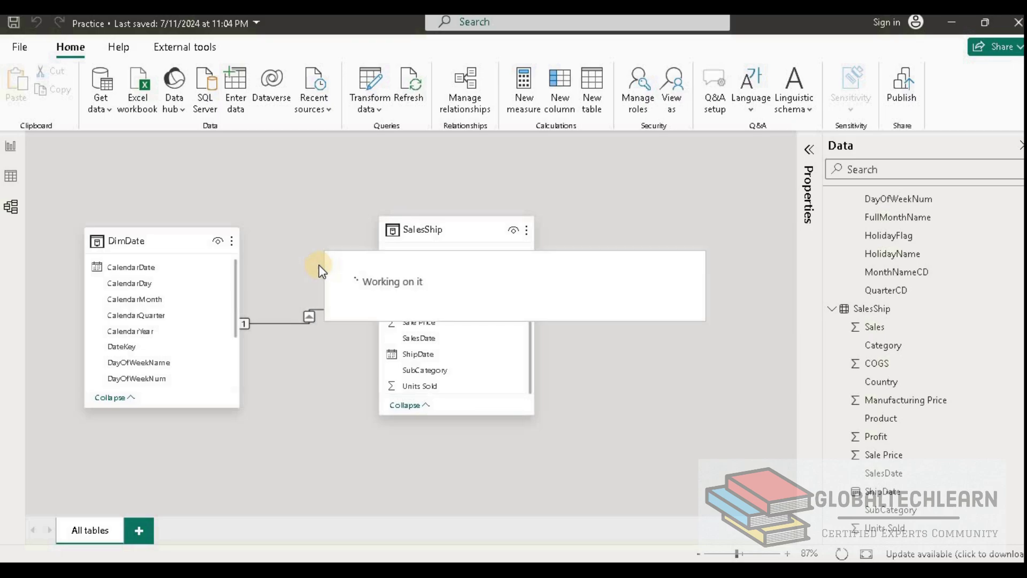
Create a new calculated table named ShipDate in the table view.
left_click(10, 175)
left_click(424, 95)
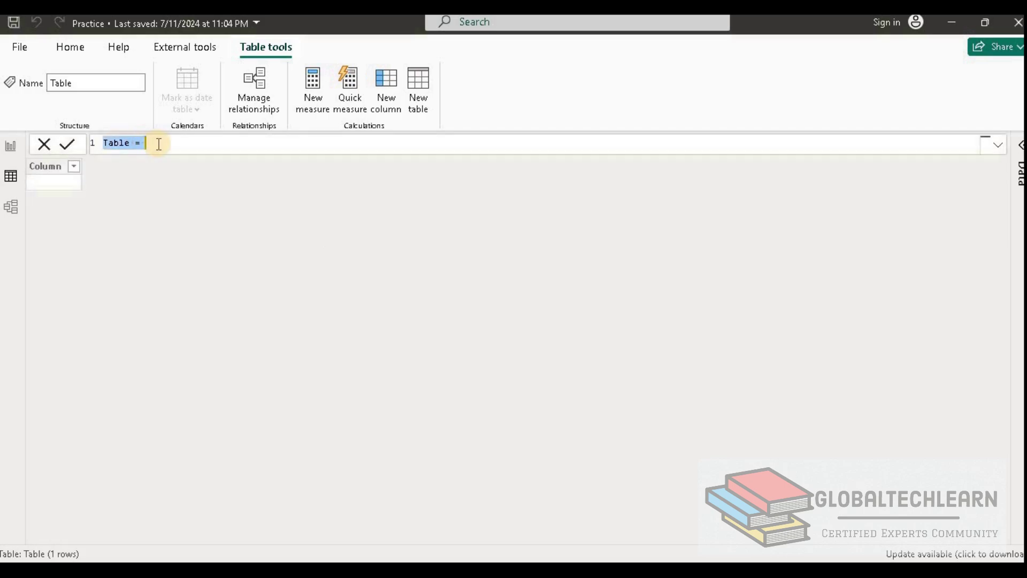
type("ShipDate")
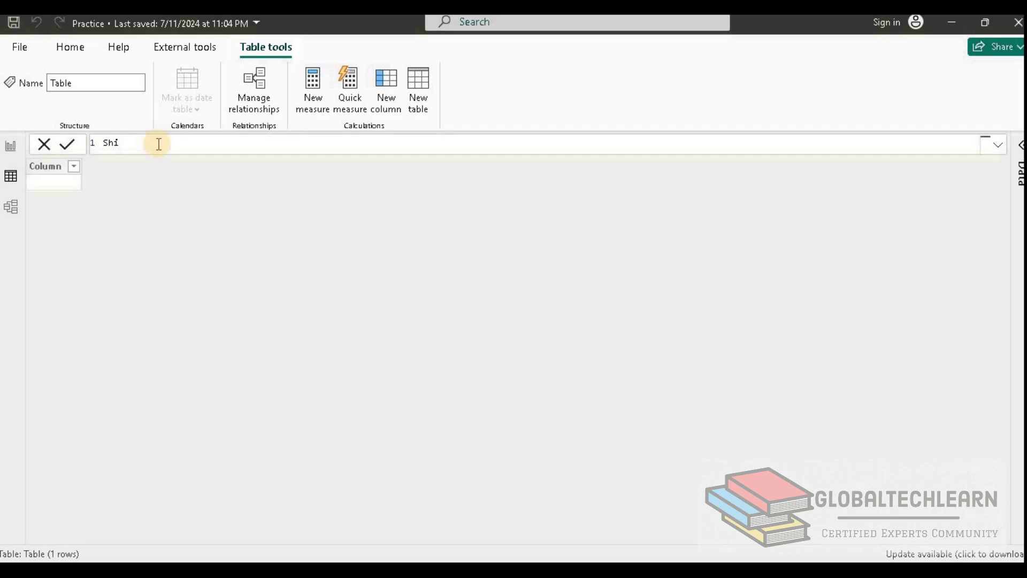
type(" =")
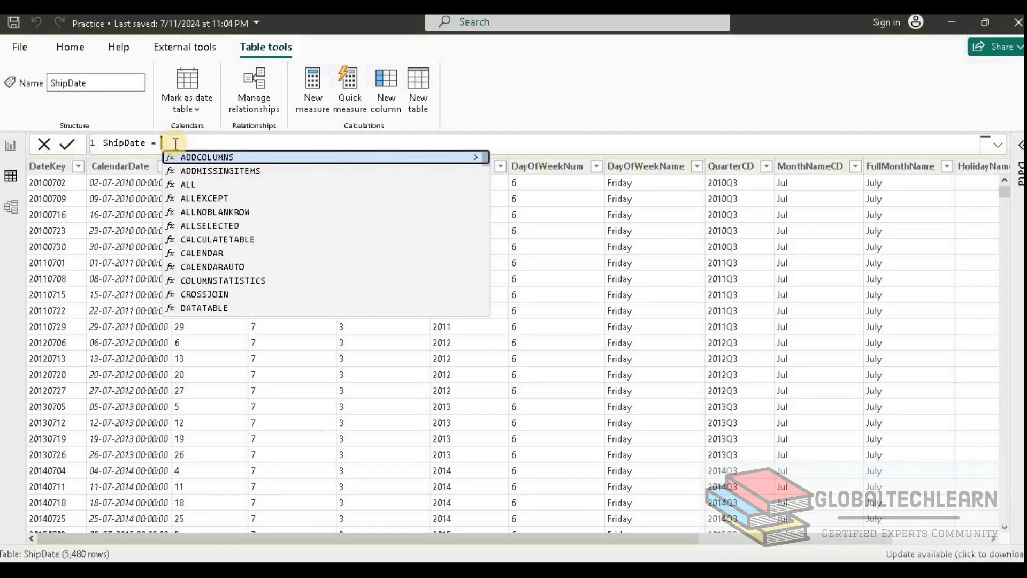
Define the ShipDate table with the DAX expression CALCULATETABLE(DimDate).
type("Calc")
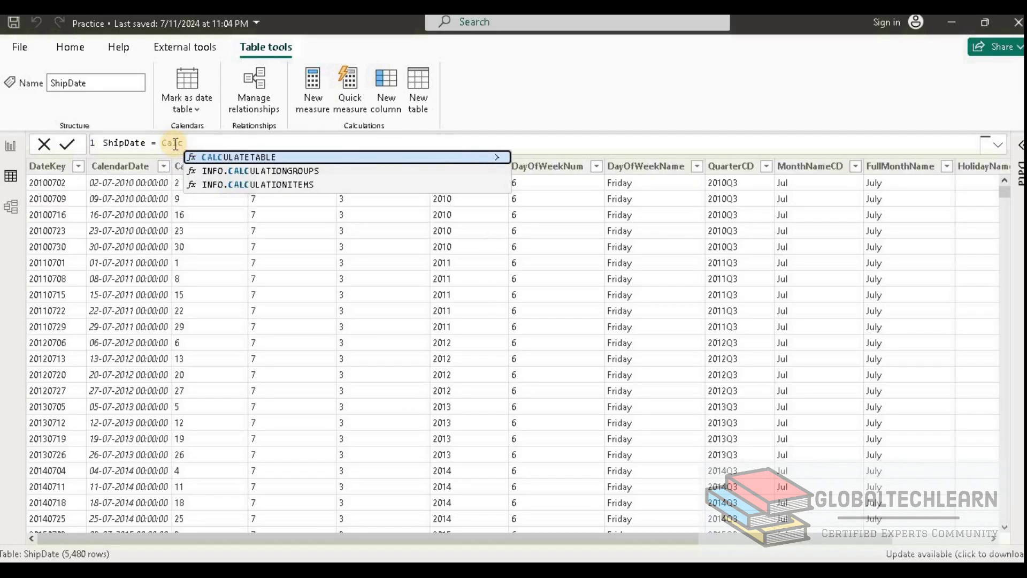
key("Tab")
type("Date")
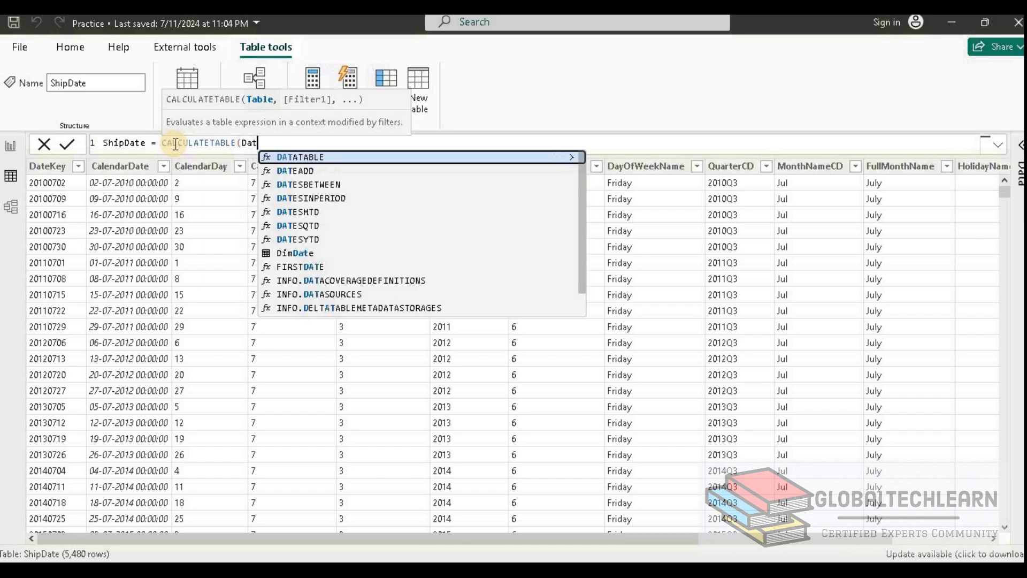
key("Down")
key("Down")
key("Down")
key("Down")
key("Down")
key("Down")
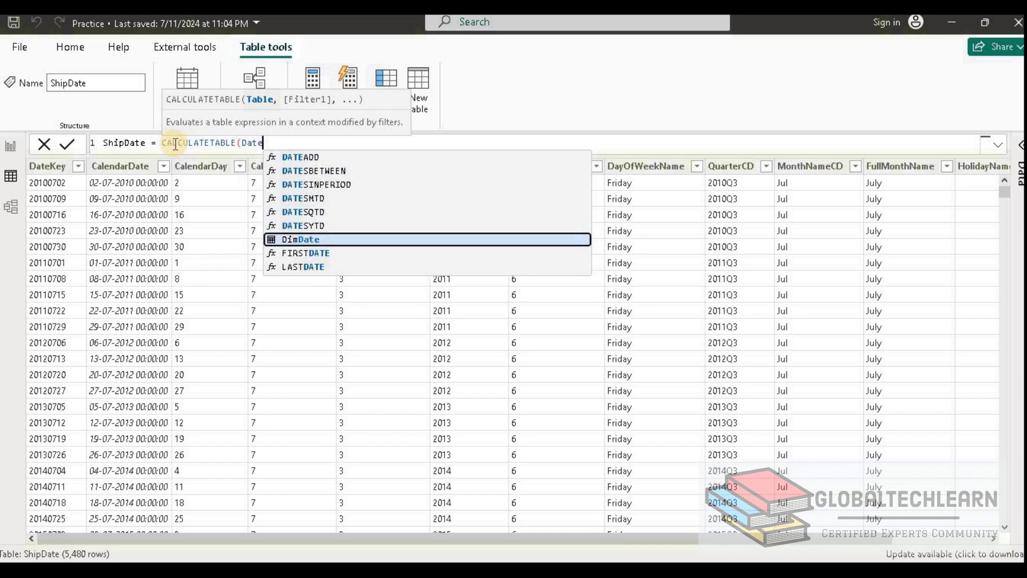
key("Tab")
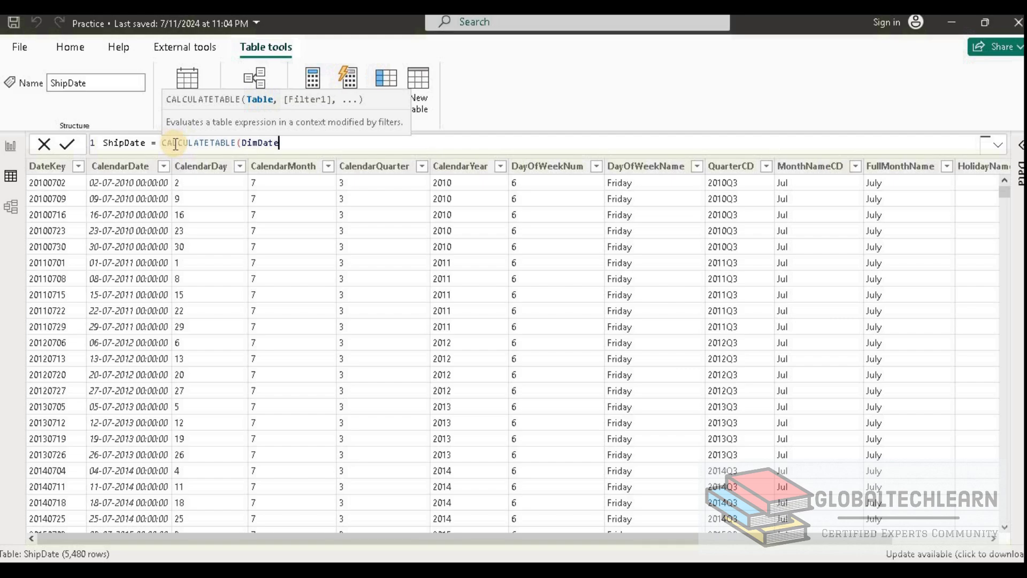
type(")")
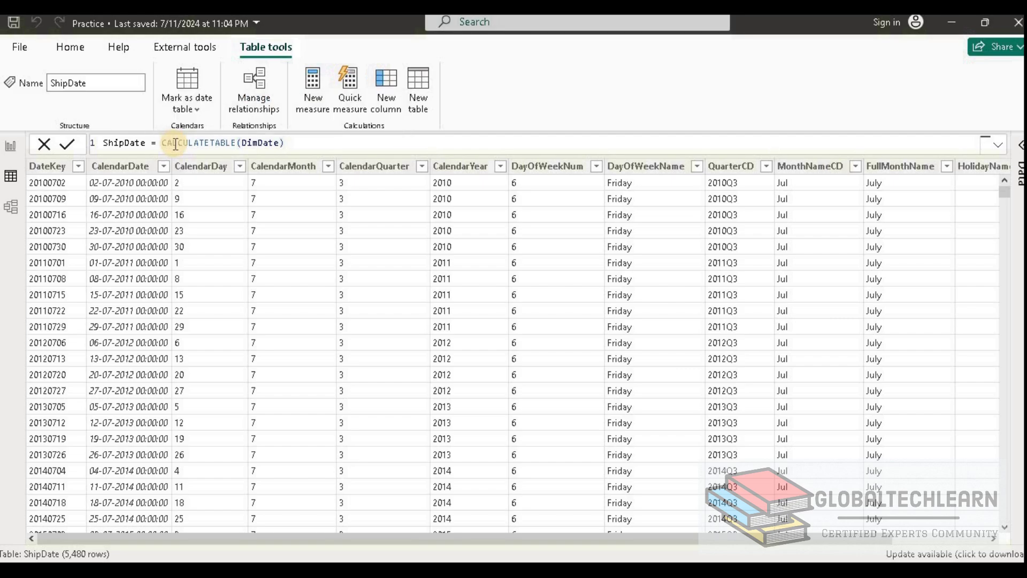
Replace the ShipDate table's expression with a direct reference to DimDate.
left_click(136, 250)
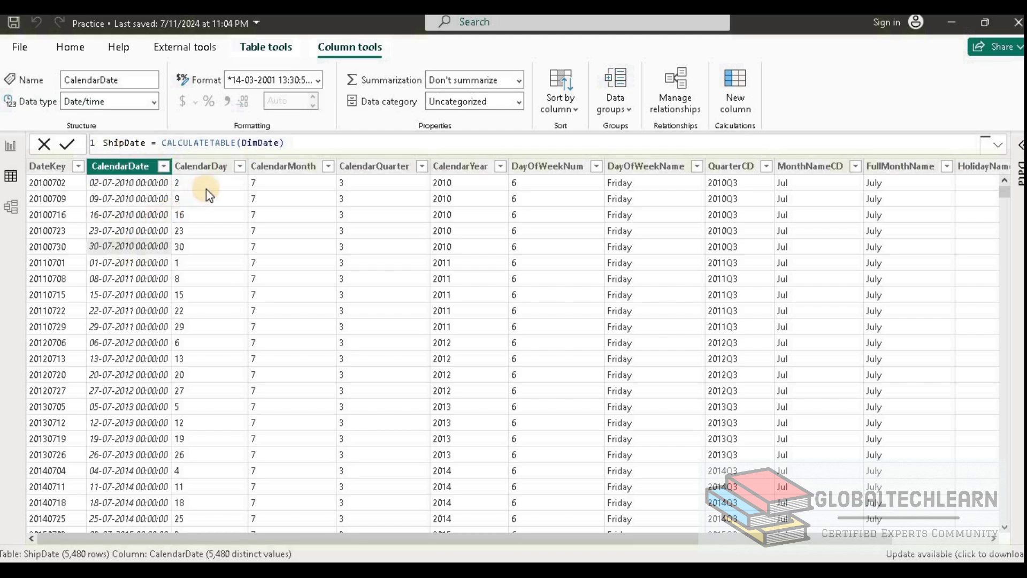
left_click_drag(162, 143, 271, 143)
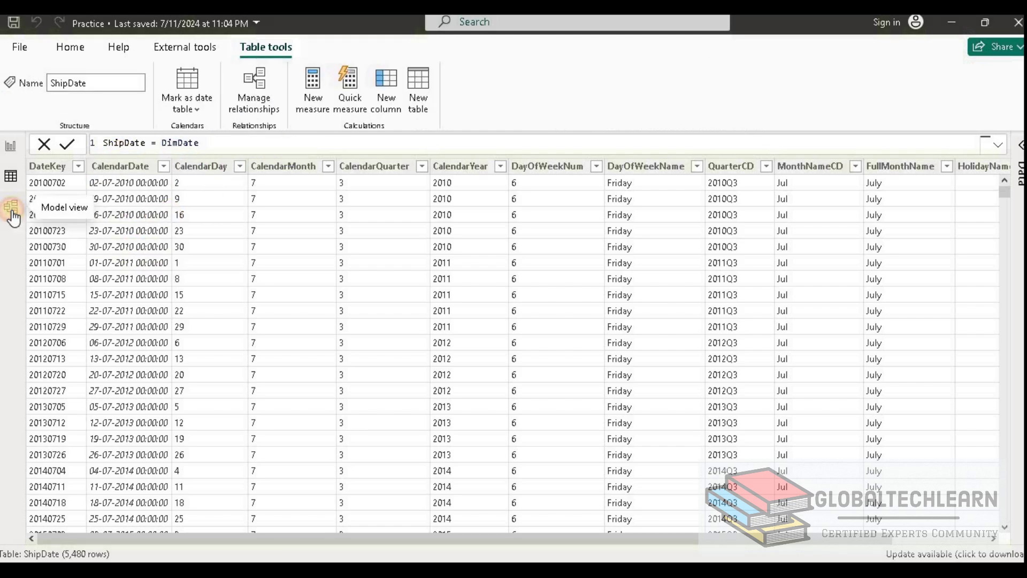
In the model diagram, relate SalesShip's ShipDate column to CalendarDate in the ShipDate table, and place SalesShip midway between both date tables.
left_click(10, 207)
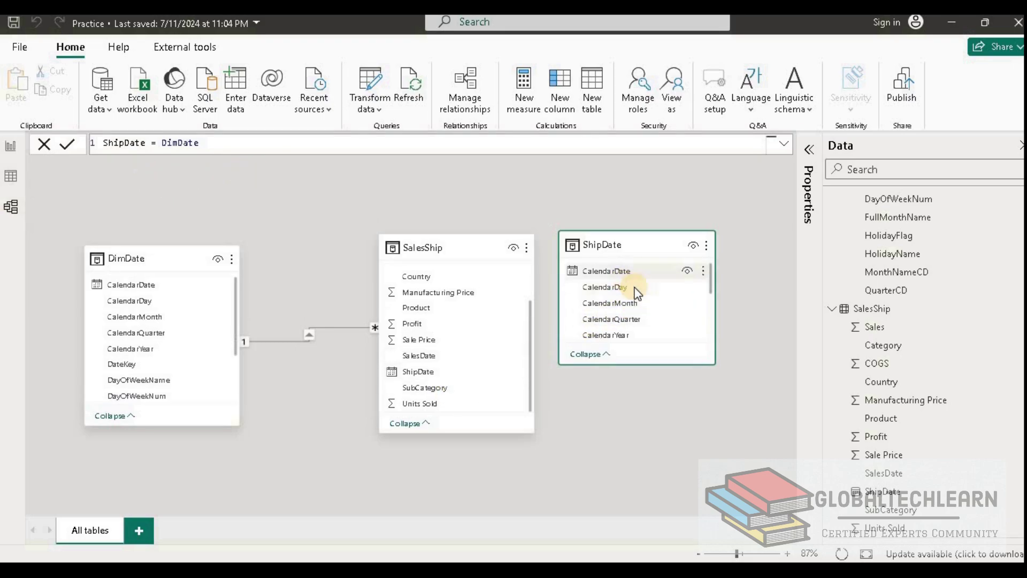
left_click(430, 374)
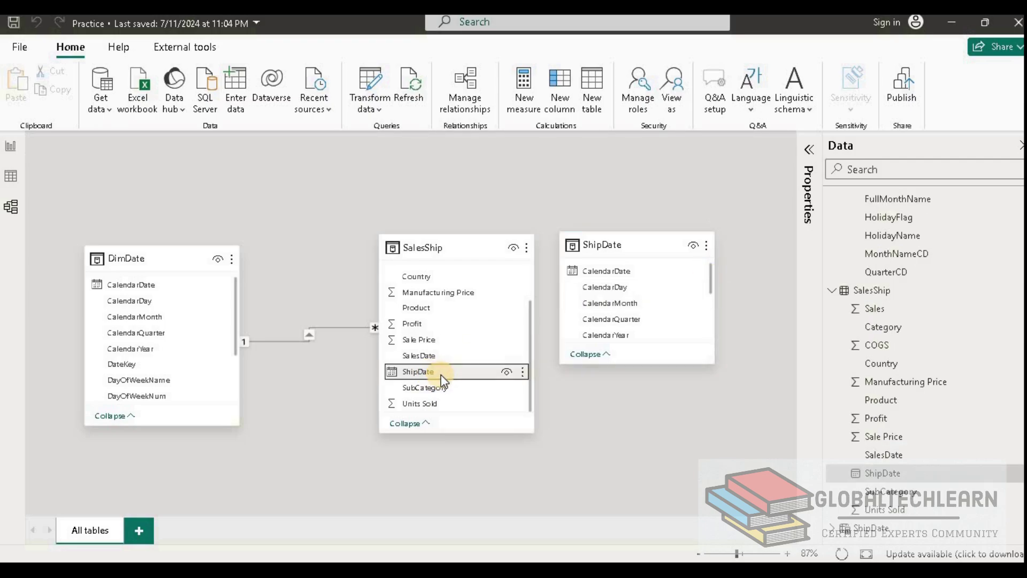
left_click_drag(442, 374, 645, 271)
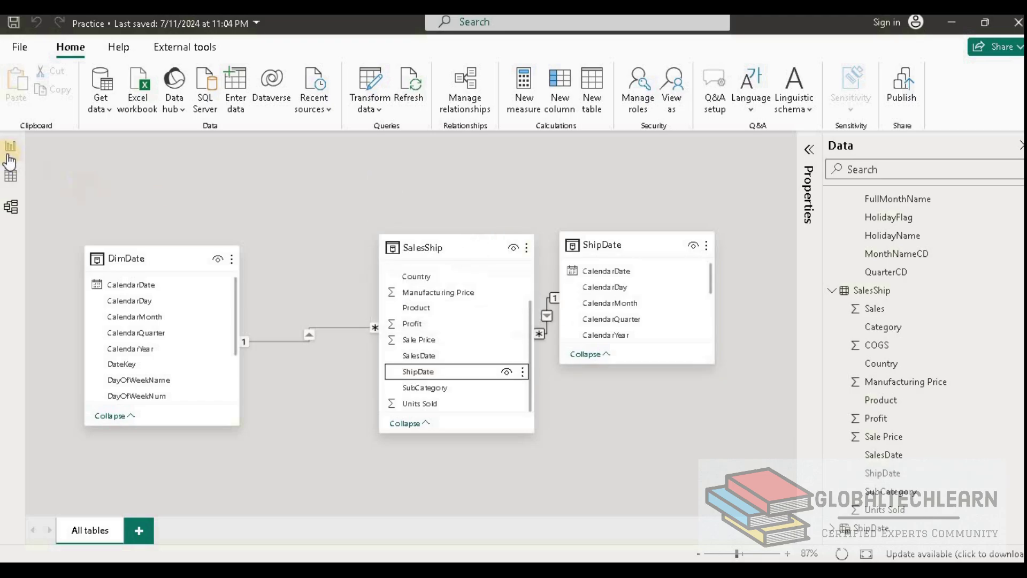
left_click_drag(431, 247, 367, 192)
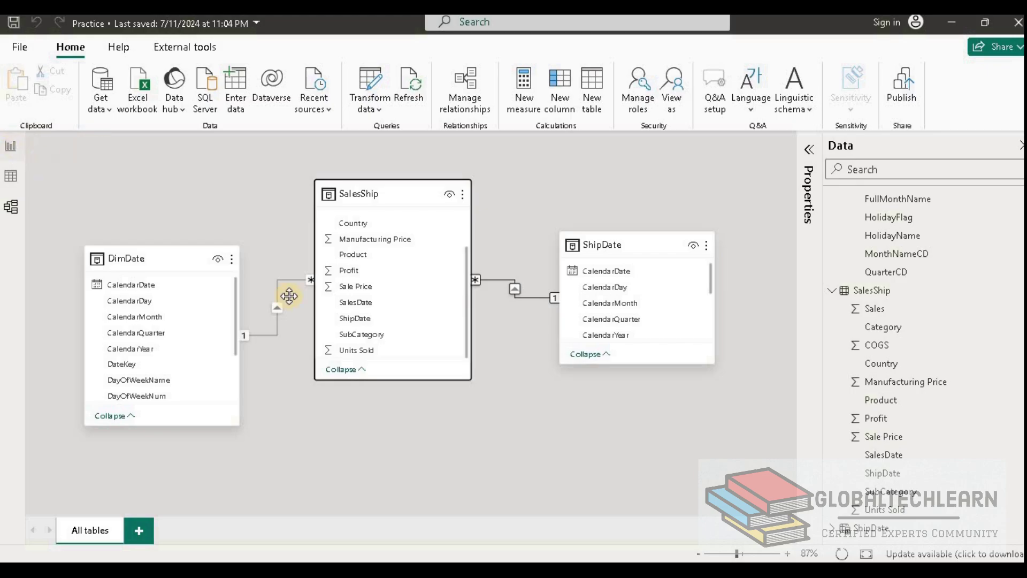
Examine the DimDate and ShipDate tables and their links to SalesShip in the model diagram.
left_click(182, 255)
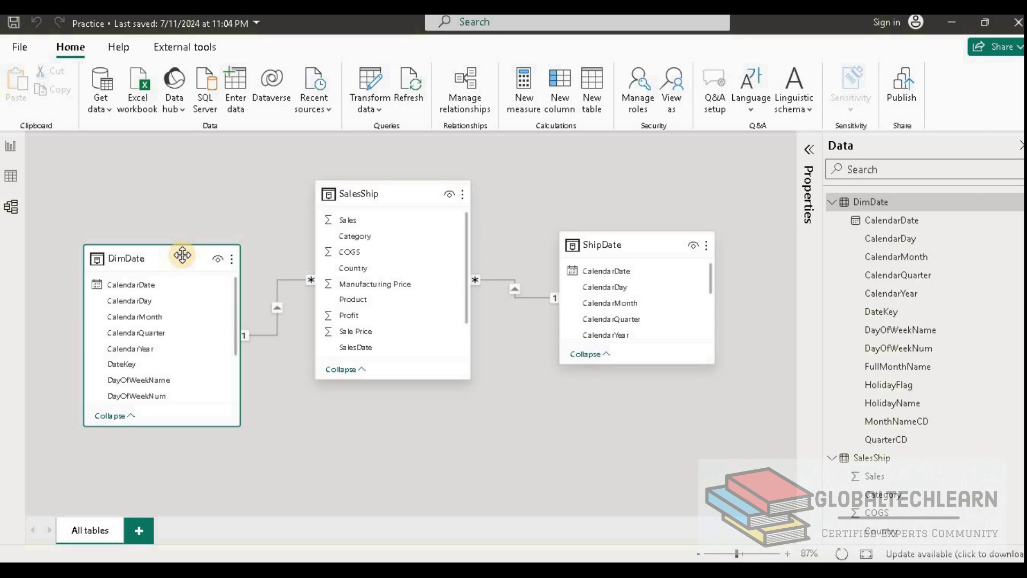
left_click(609, 246)
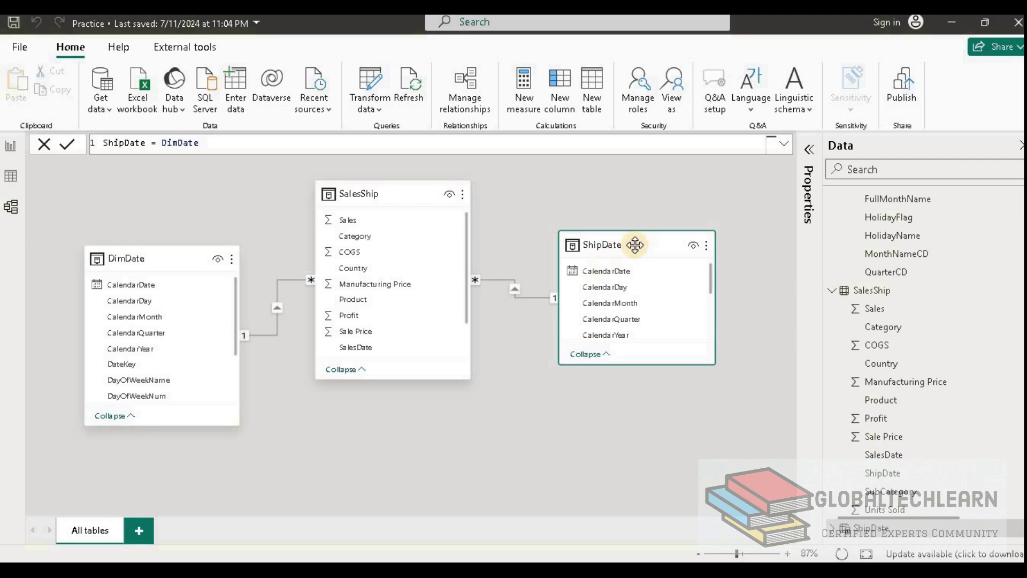
mouse_move(630, 250)
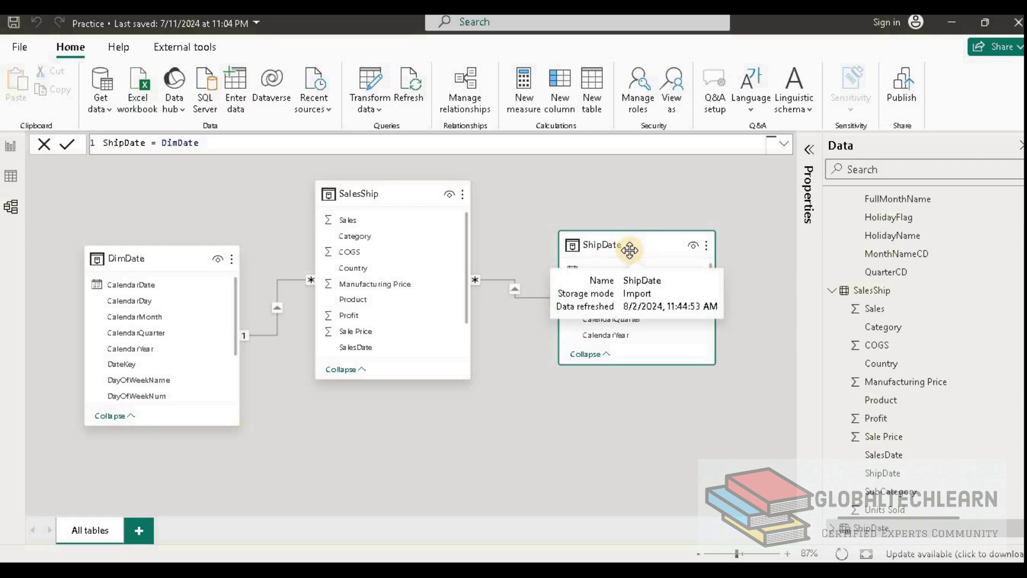
Fill the empty table visual on the report page with SalesDate, ShipDate and Units Sold from SalesShip.
left_click(12, 147)
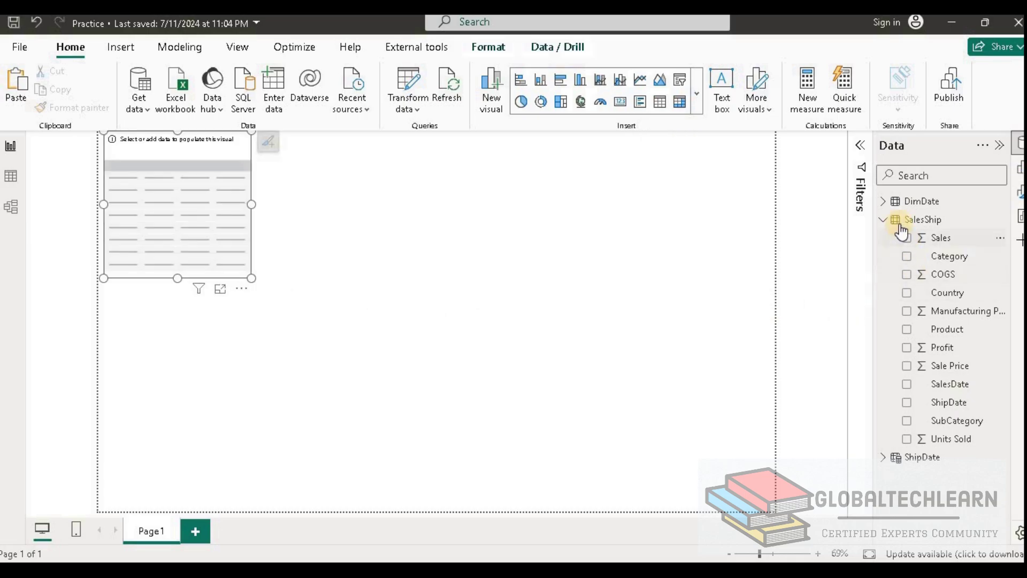
left_click(889, 205)
left_click(889, 204)
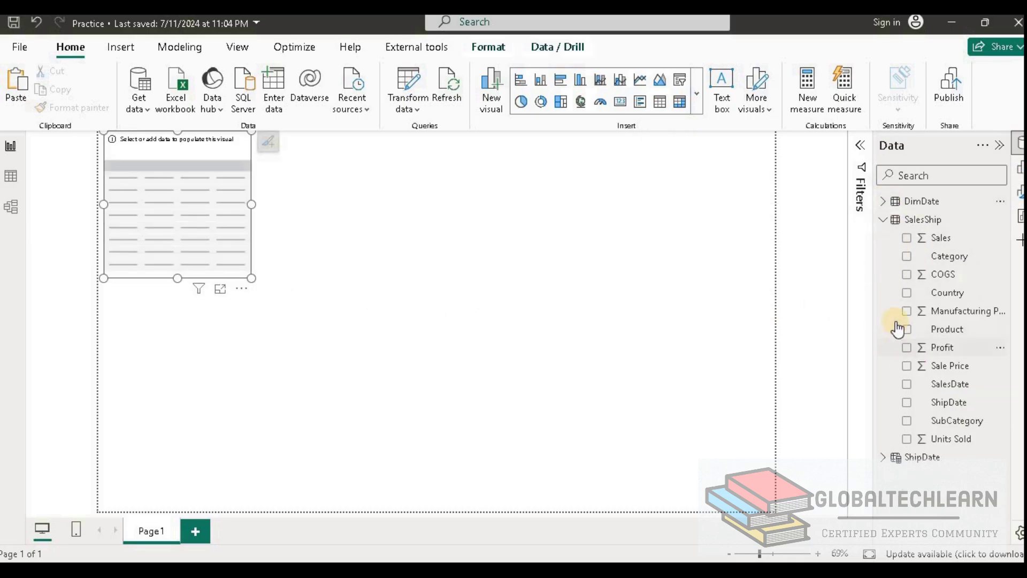
left_click(908, 404)
left_click(938, 452)
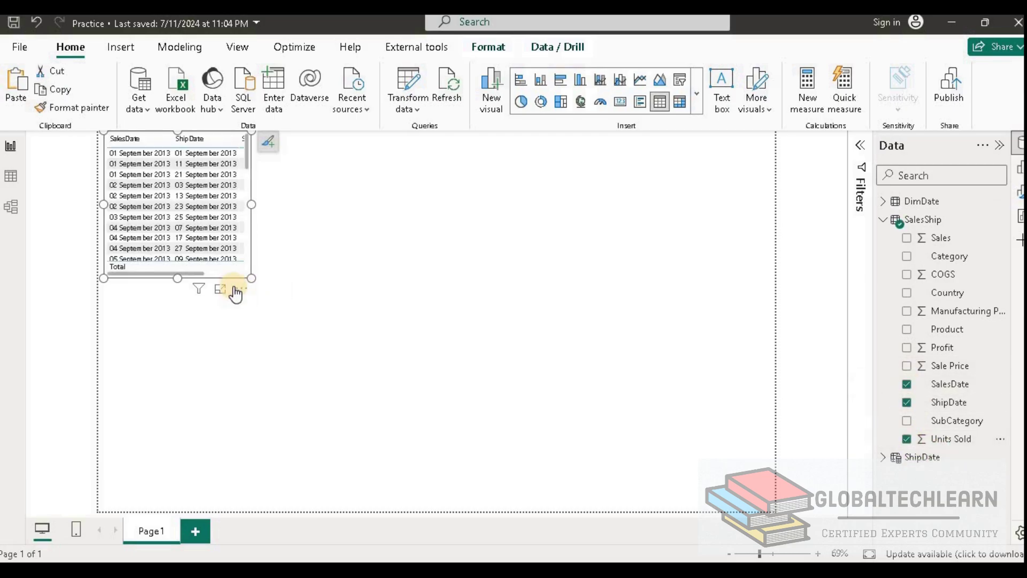
Enlarge the table visual to most of the page's height and look through its sales and ship date rows.
left_click_drag(250, 277, 385, 464)
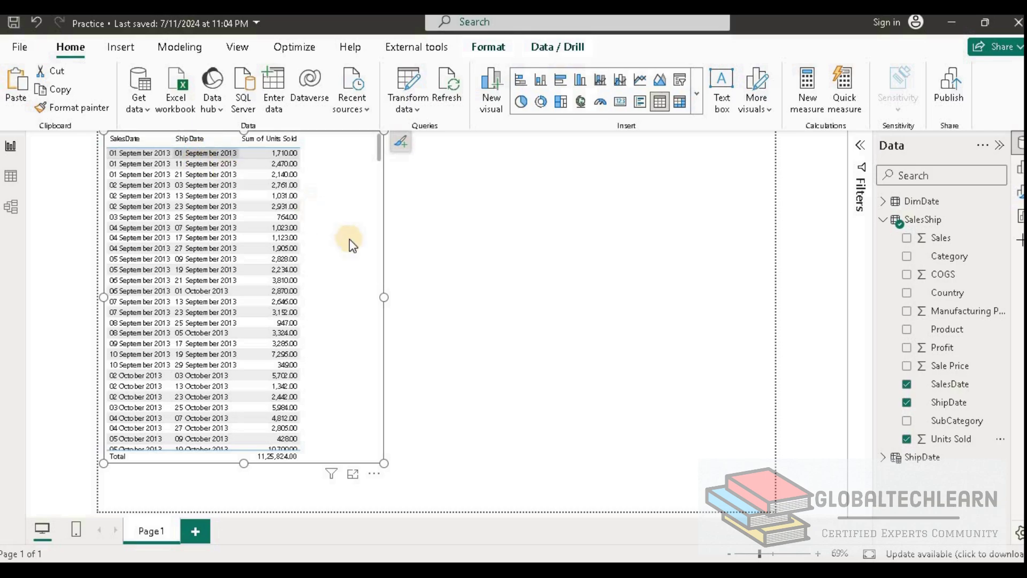
left_click_drag(381, 153, 380, 154)
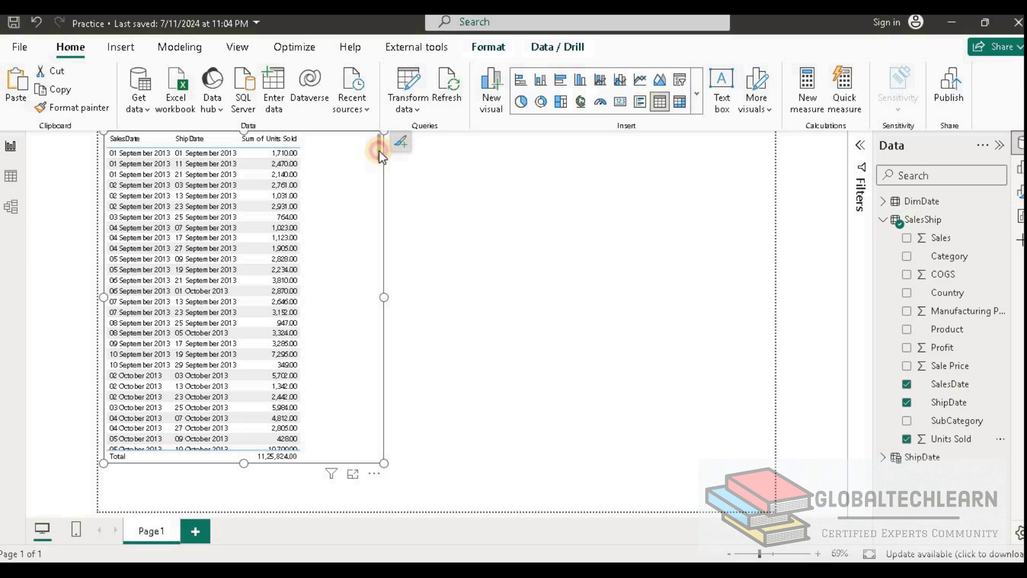
left_click_drag(379, 149, 379, 163)
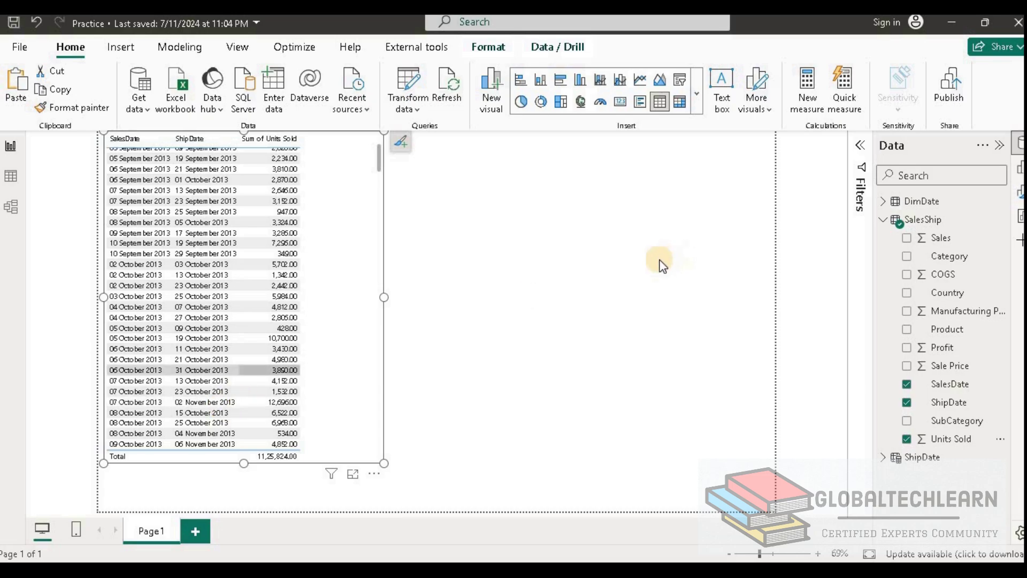
Add a slicer on DimDate's CalendarDate beside the table and reduce its height to a narrow strip.
left_click(752, 145)
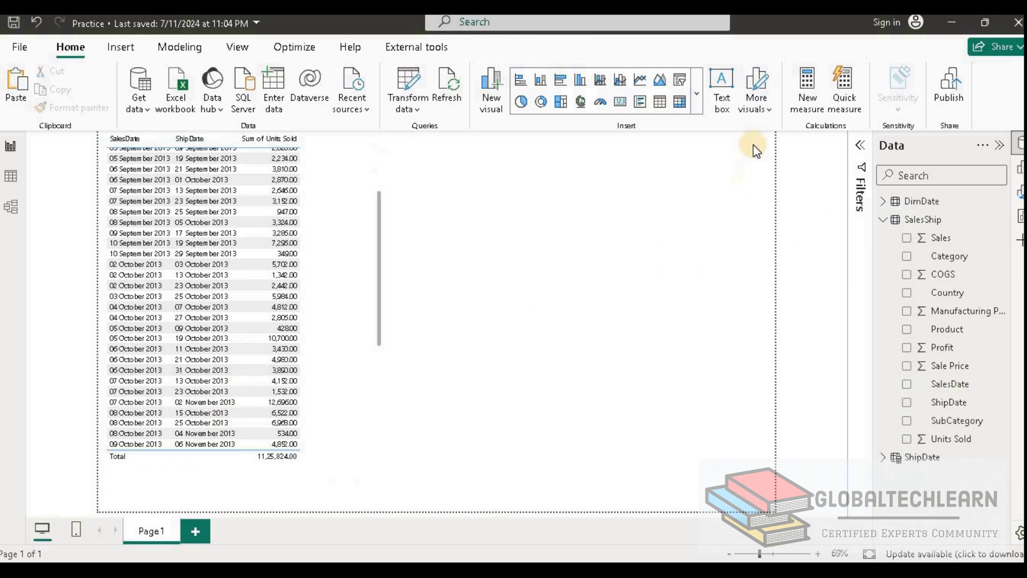
left_click(680, 81)
left_click(888, 202)
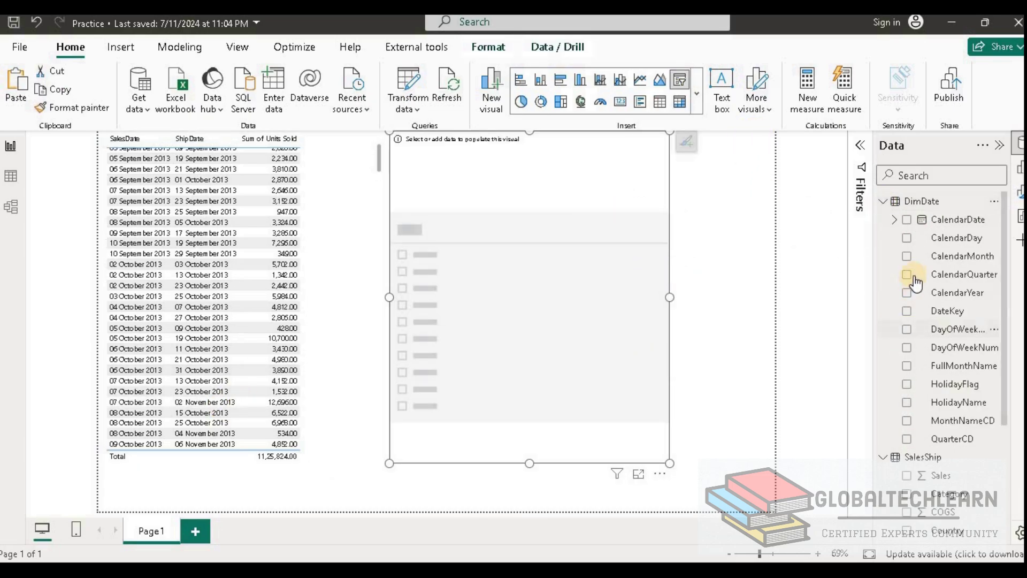
left_click(906, 220)
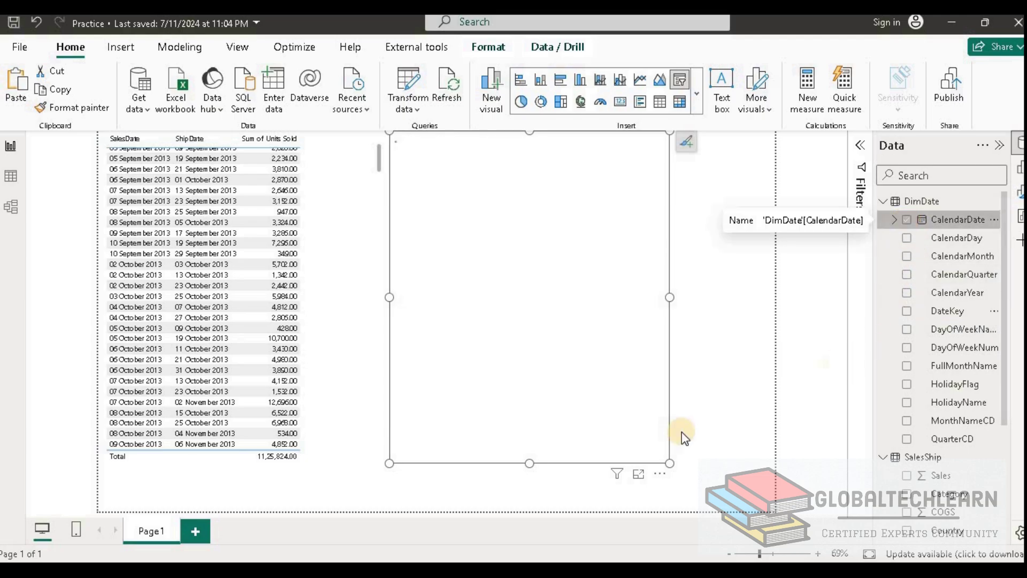
left_click_drag(669, 464, 663, 206)
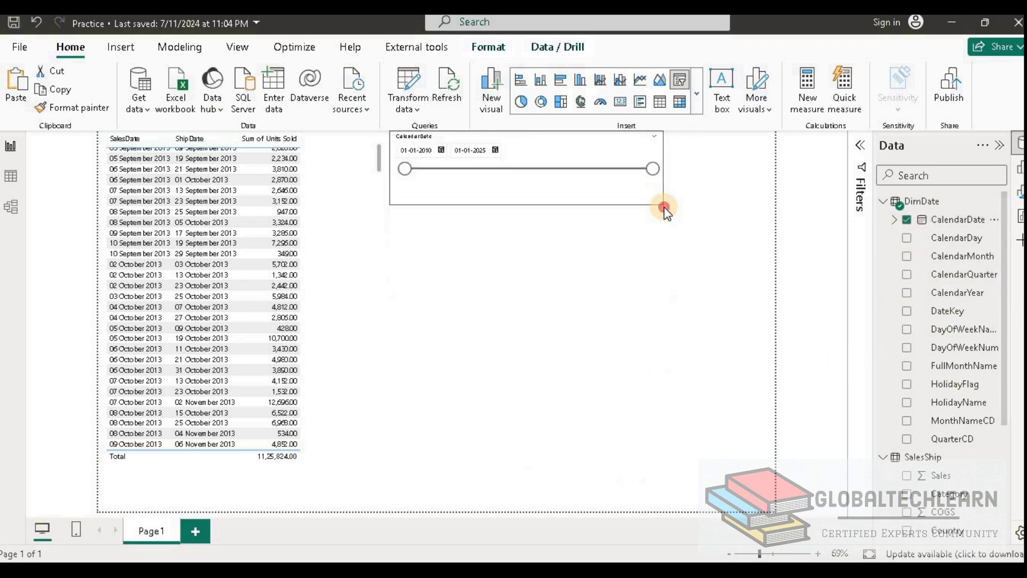
left_click(884, 201)
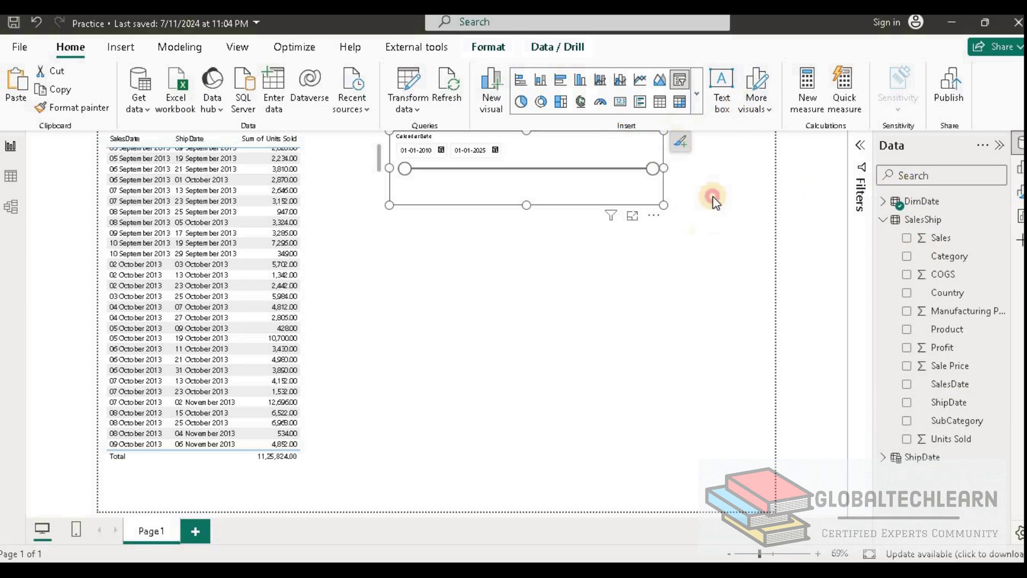
Add a slicer on ShipDate's CalendarDate below the existing date slicer and shrink it to a narrow strip.
left_click(681, 83)
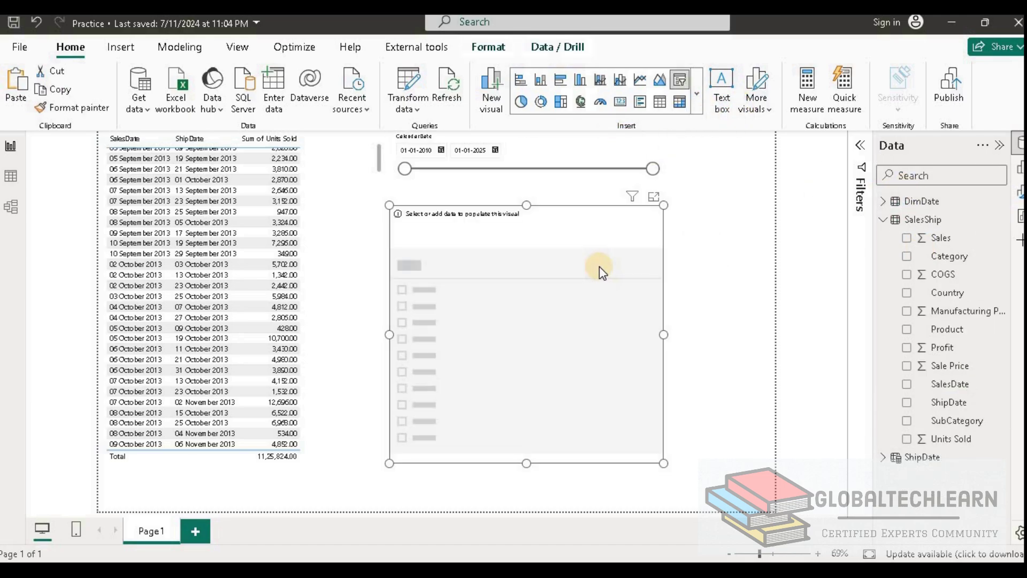
left_click(883, 456)
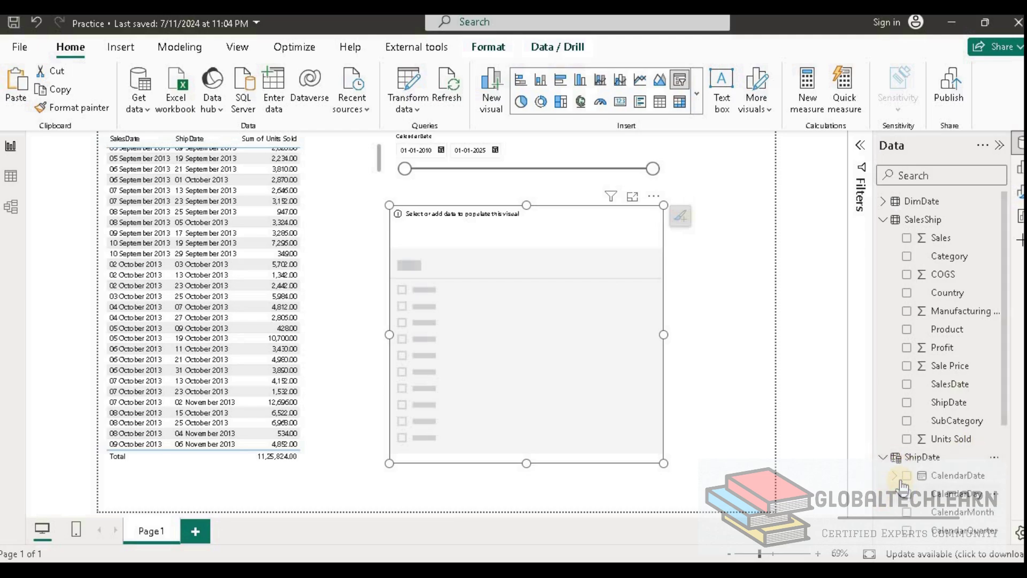
left_click(906, 476)
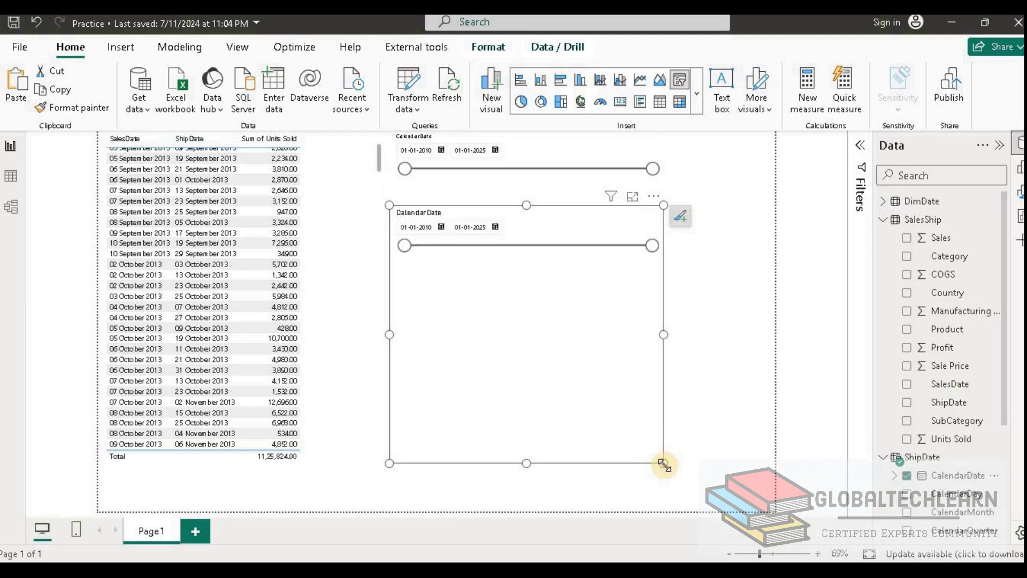
left_click_drag(653, 298, 647, 279)
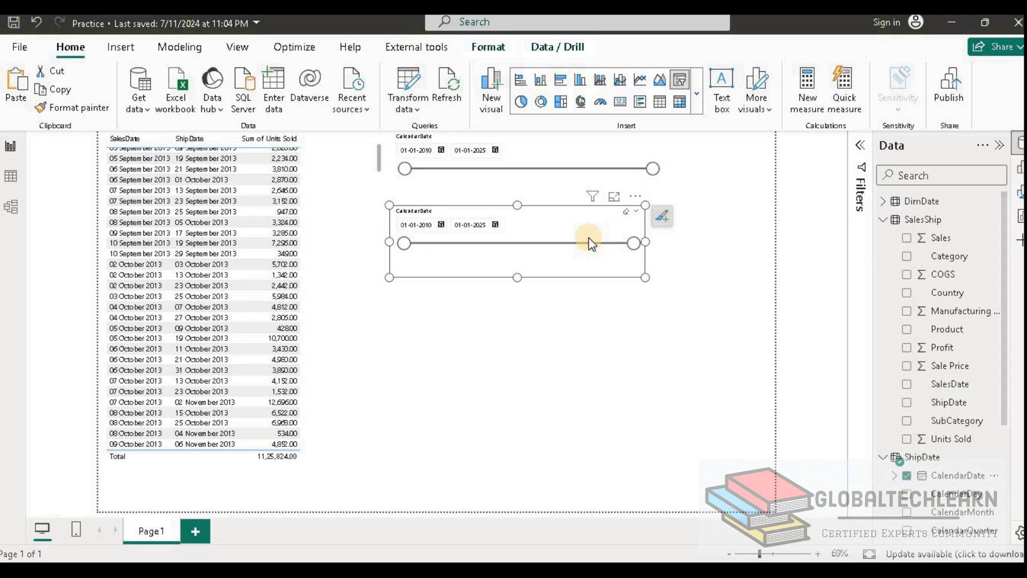
Set the start date of the upper CalendarDate slicer, which filters sales dates, to 01-09-2013.
left_click(818, 554)
left_click(819, 554)
left_click(1000, 145)
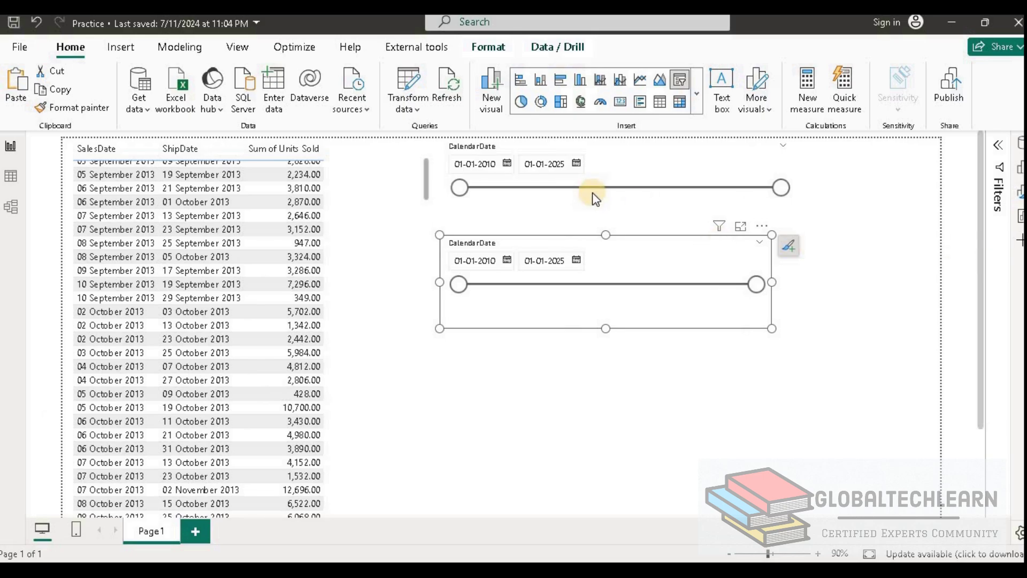
left_click(485, 163)
key("BackSpace")
type("9")
key("Return")
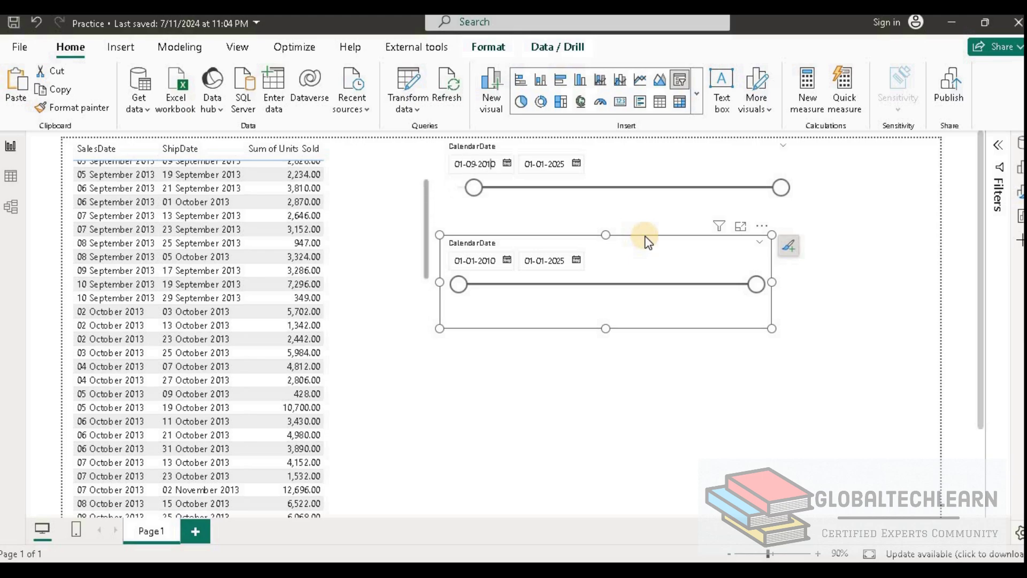
key("BackSpace")
type("3")
key("Return")
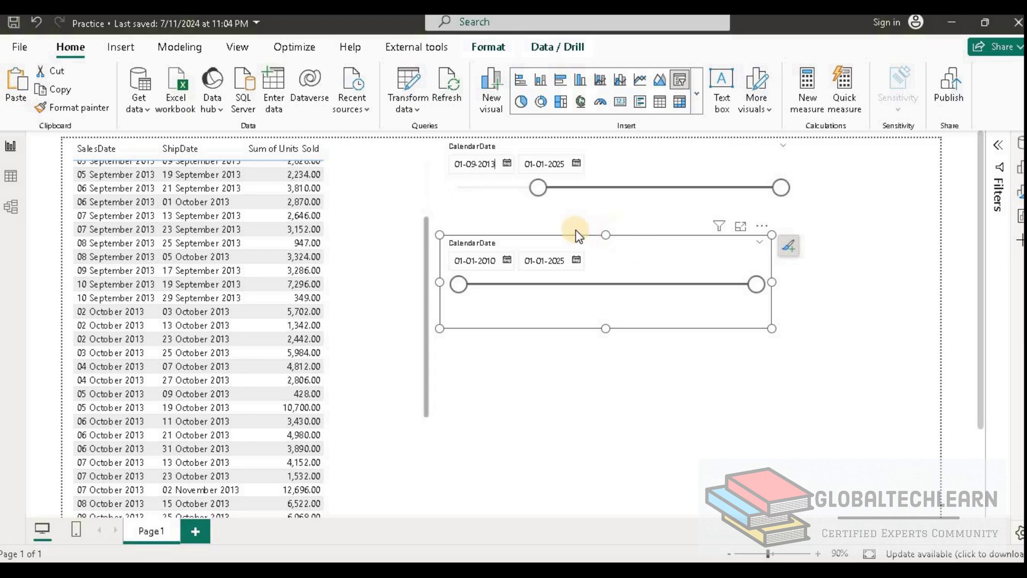
Set the end date of the upper CalendarDate slicer to 30-09-2013.
left_click(536, 164)
key("BackSpace")
key("BackSpace")
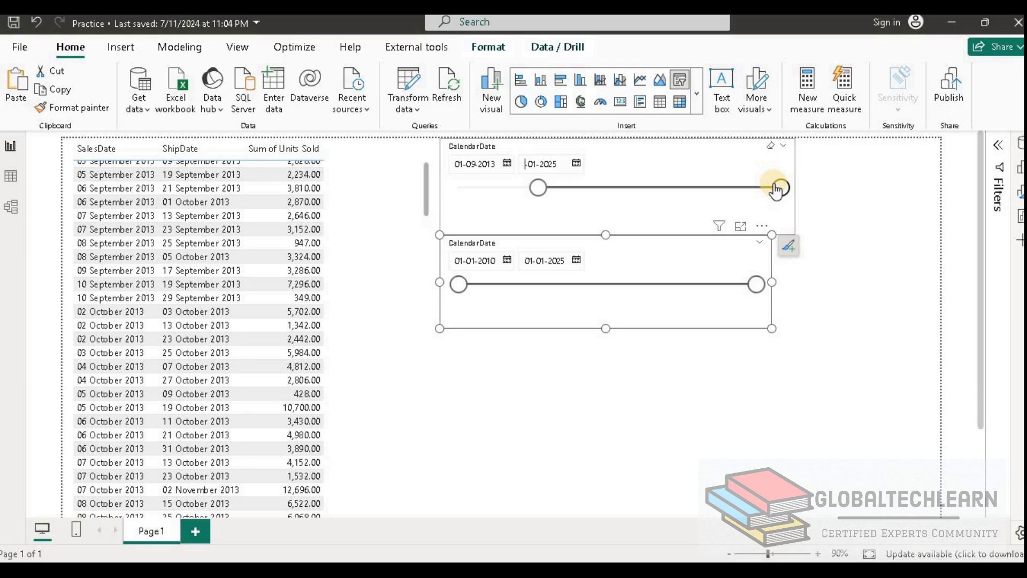
type("30")
key("Right")
key("Right")
key("Right")
key("BackSpace")
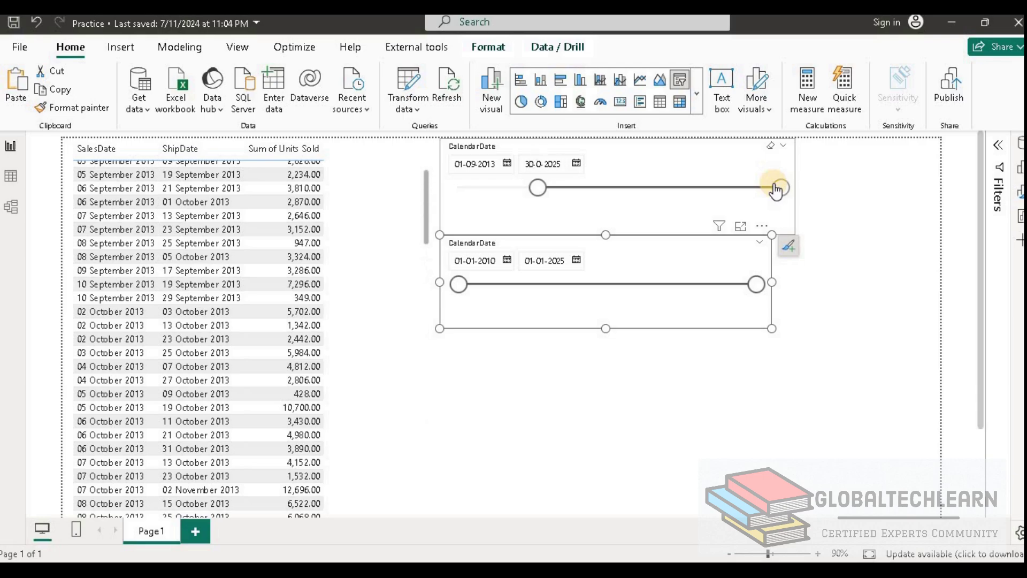
type("9")
key("Return")
key("Right")
key("Right")
key("Right")
key("Right")
key("Right")
key("BackSpace")
key("BackSpace")
type("18")
key("Return")
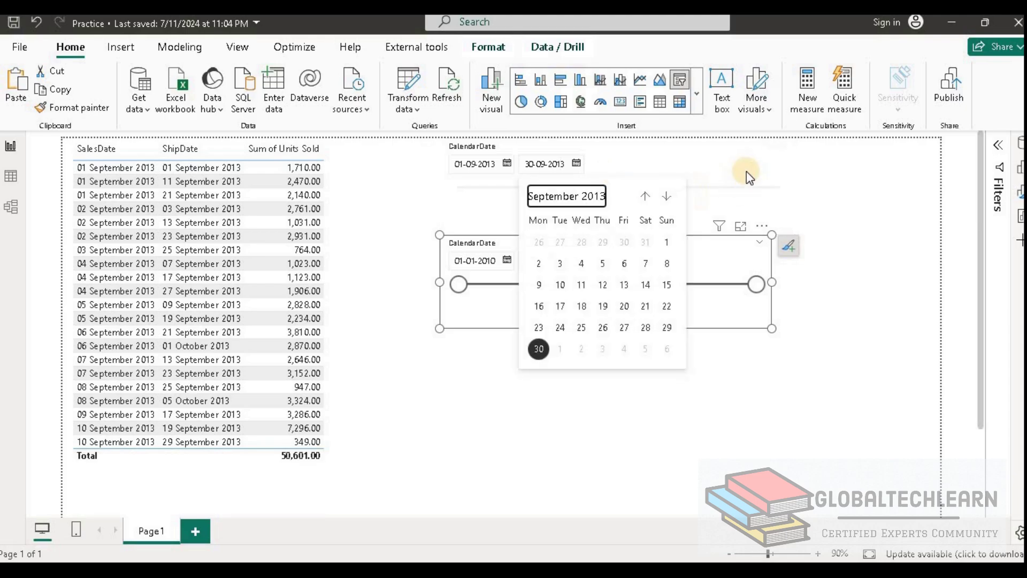
left_click(568, 165)
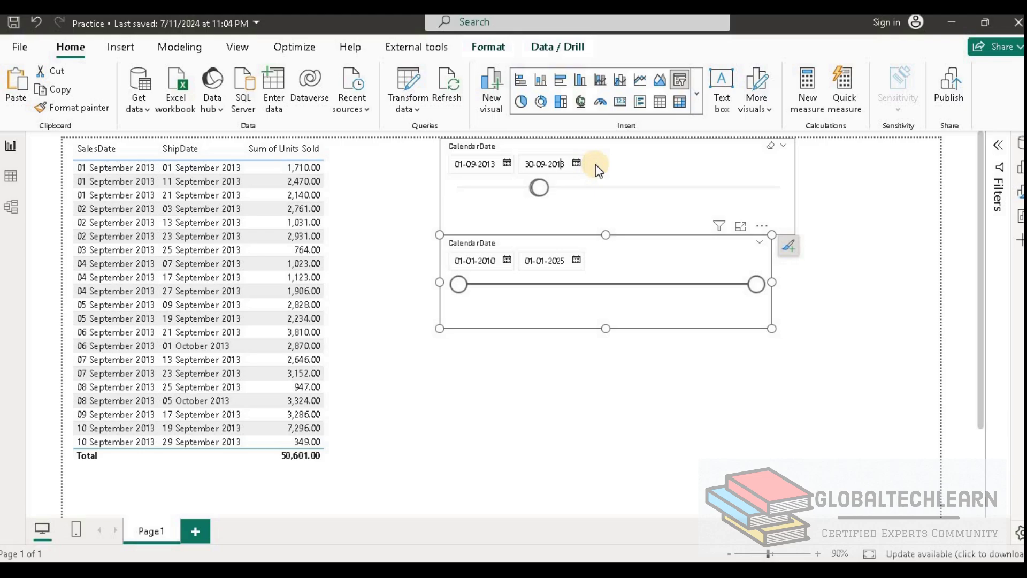
key("Tab")
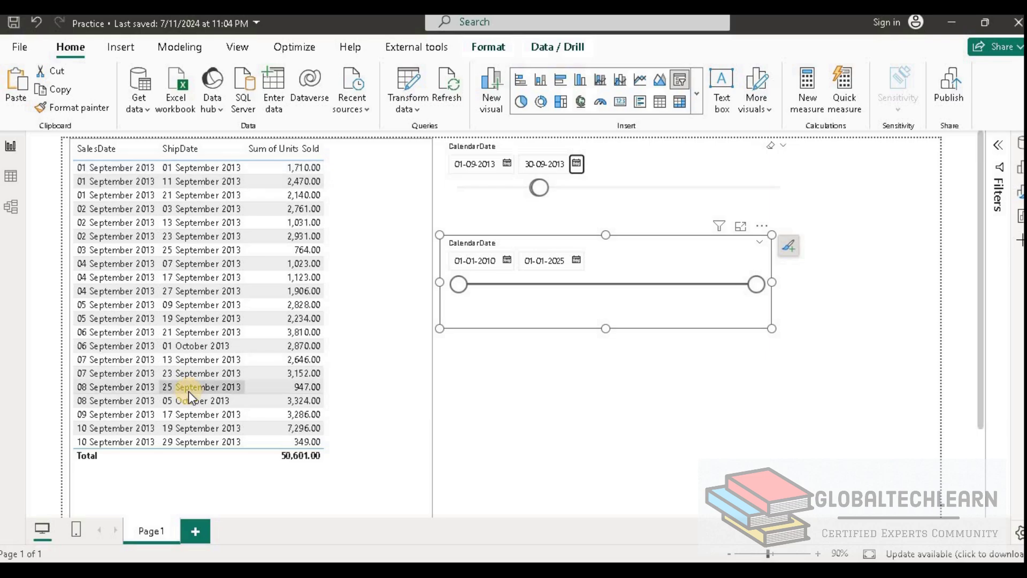
Set the start date of the lower CalendarDate slicer, which filters ship dates, to 01-10-2013.
left_click(470, 260)
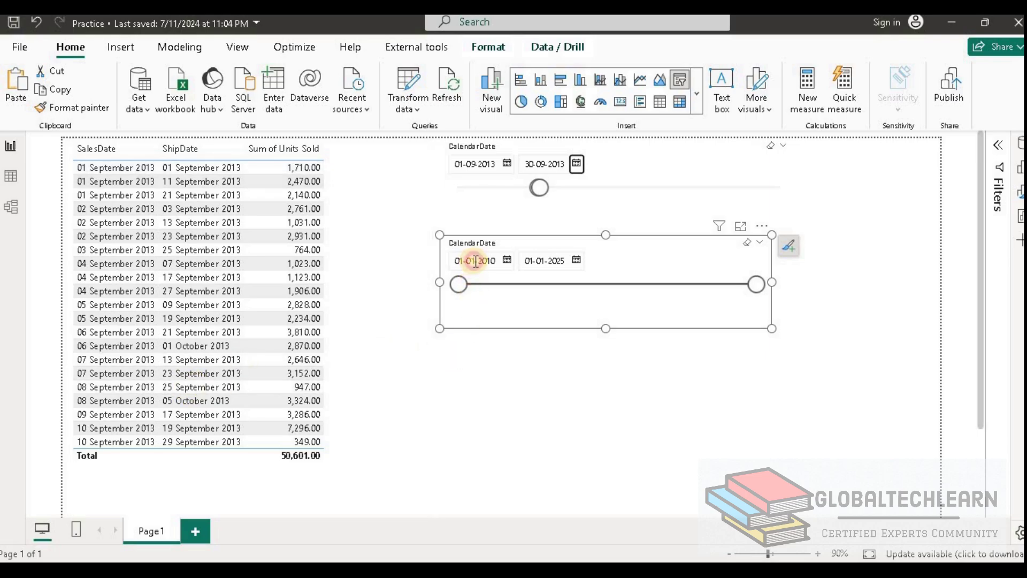
key("BackSpace")
key("BackSpace")
type("10-20")
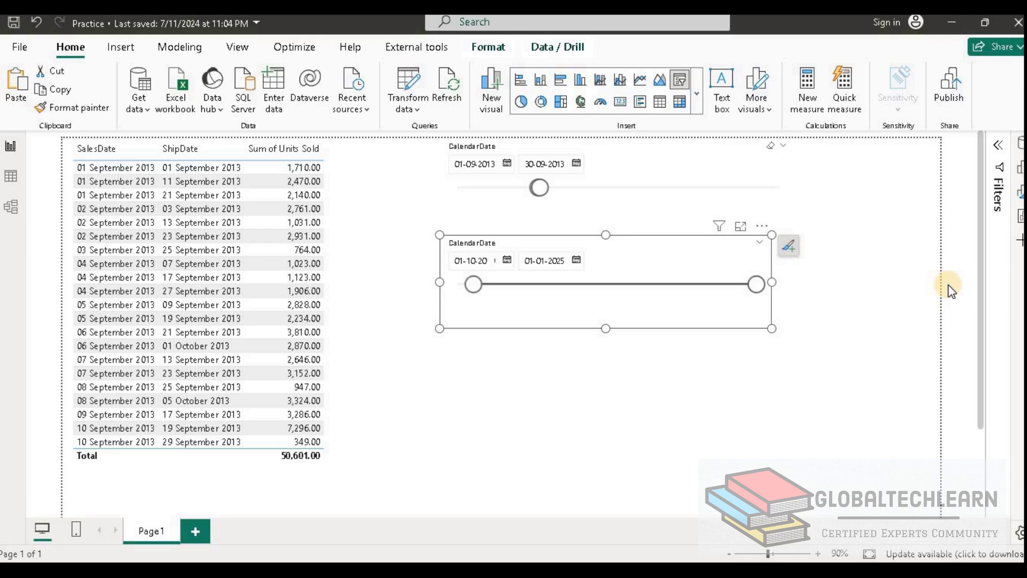
type("13")
key("Return")
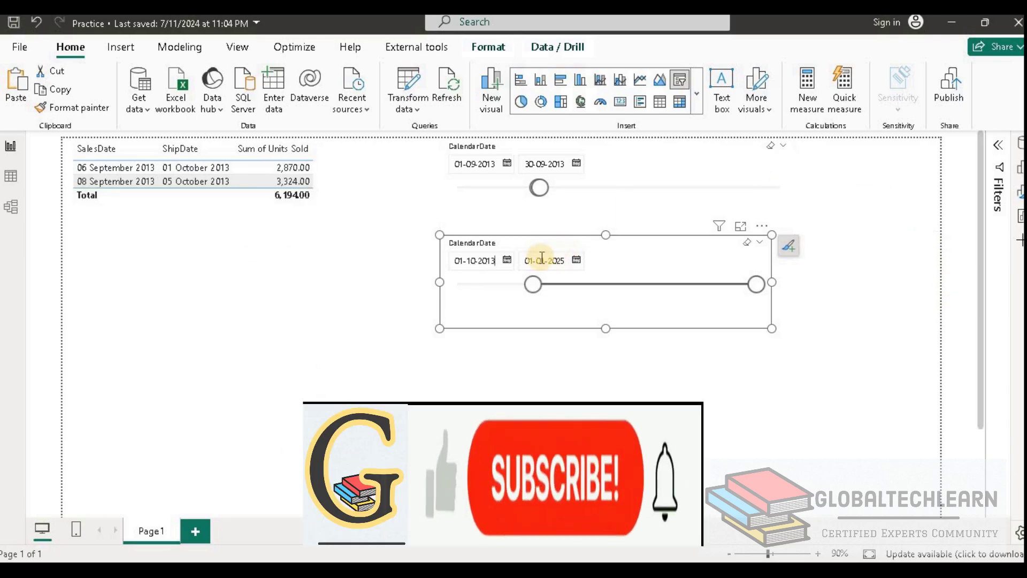
Set the end date of the lower CalendarDate slicer to 01-10-2013.
left_click(542, 263)
key("BackSpace")
key("BackSpace")
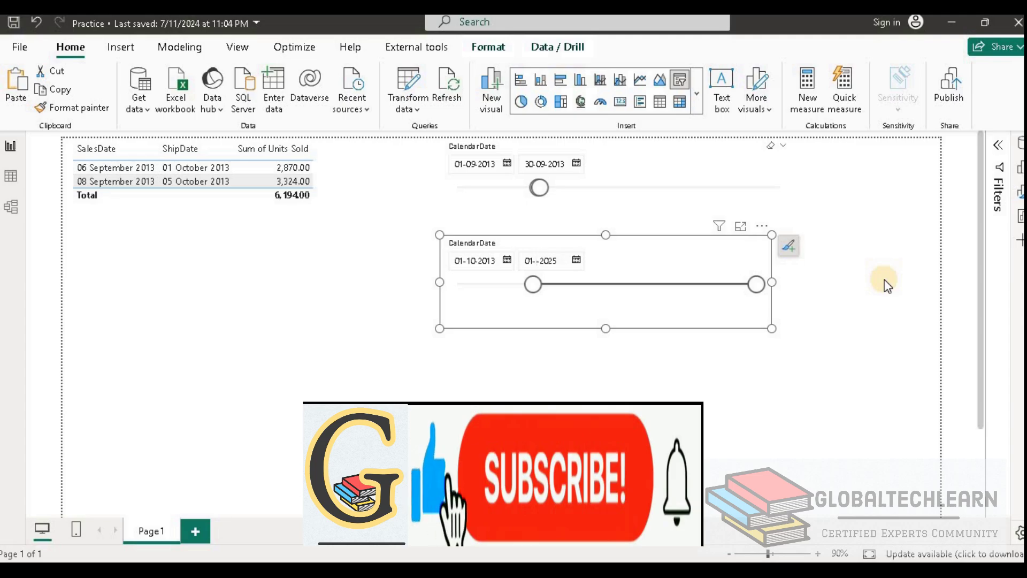
type("10")
key("End")
key("BackSpace")
key("BackSpace")
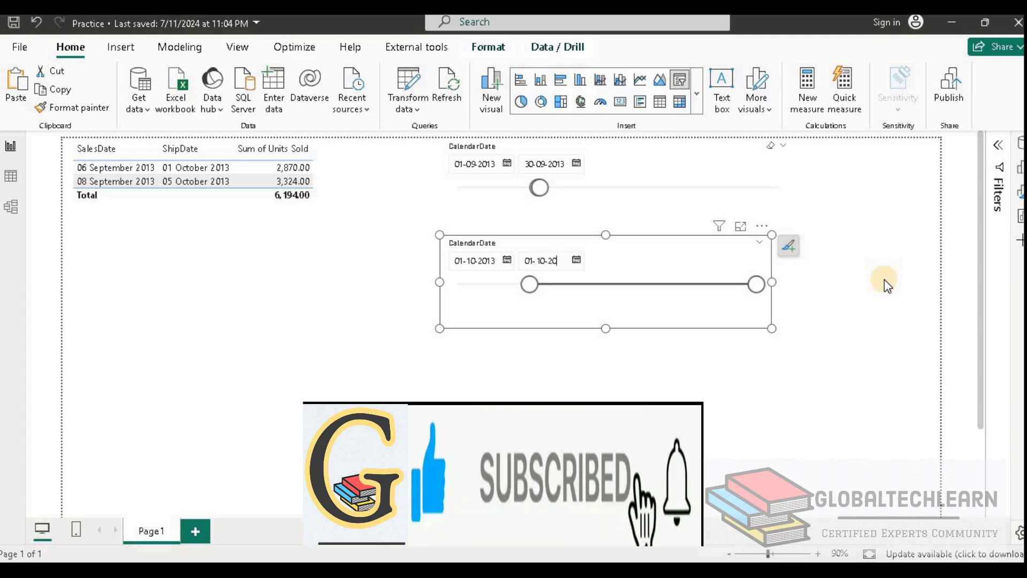
type("13")
key("Tab")
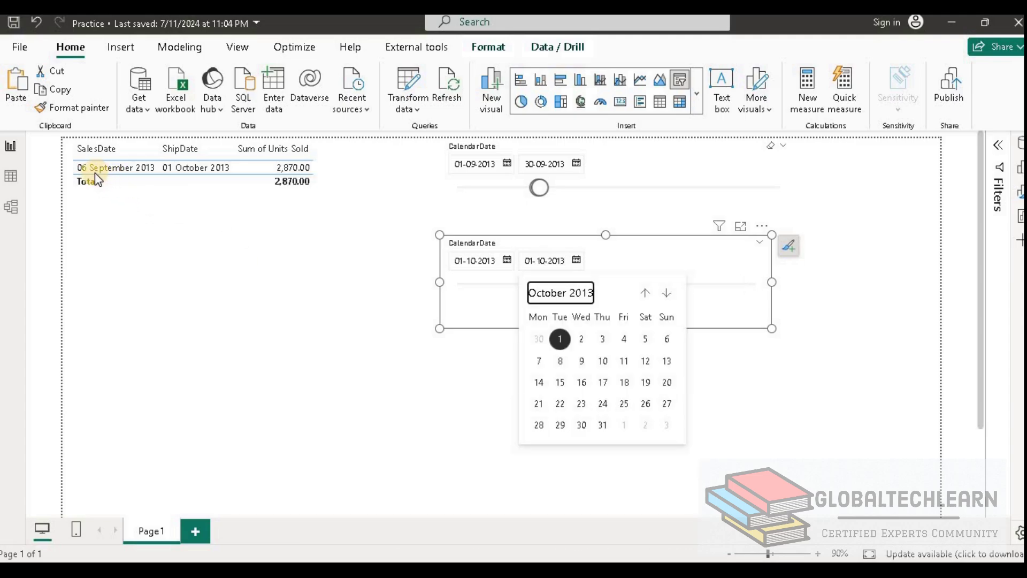